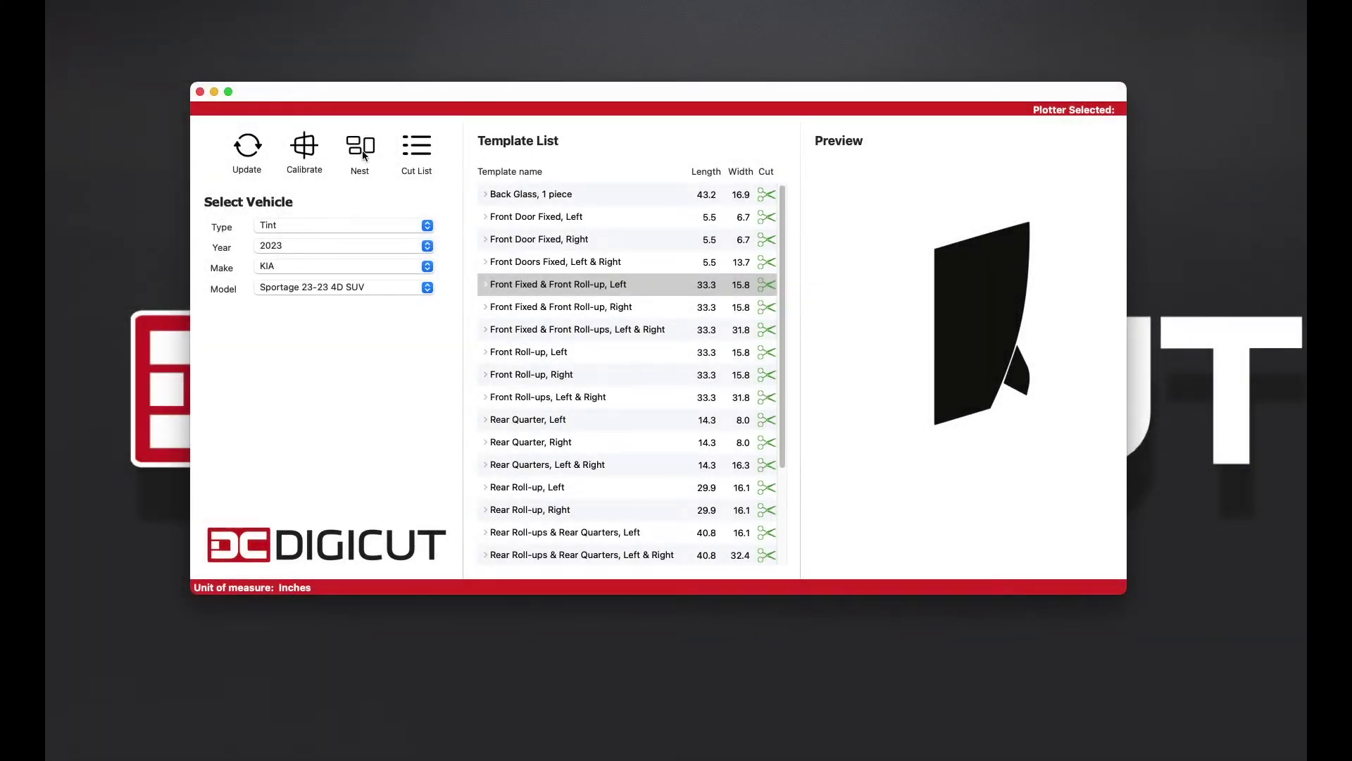
# Step: Show the cut list and add Front Door Fixed, Right and Front Doors Fixed, Left & Right
pyautogui.click(416, 154)
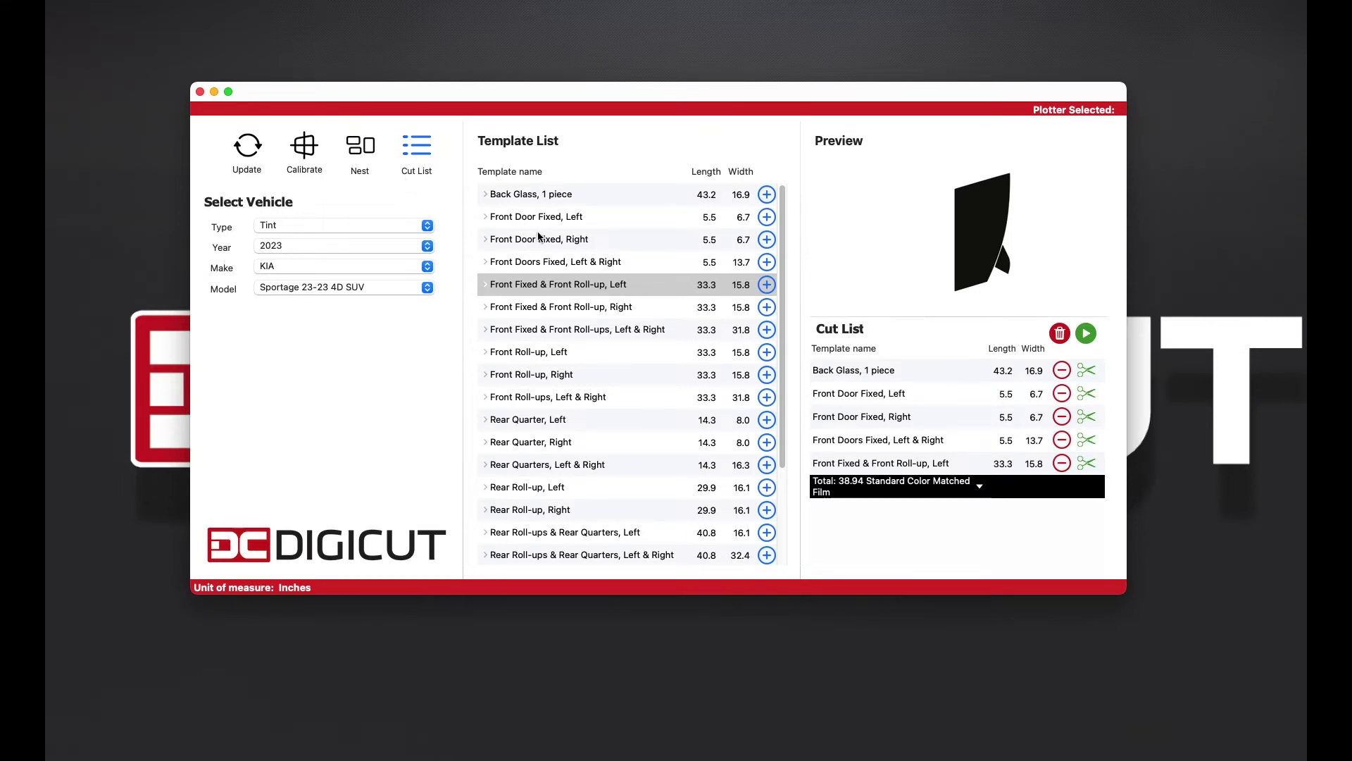
pyautogui.click(766, 239)
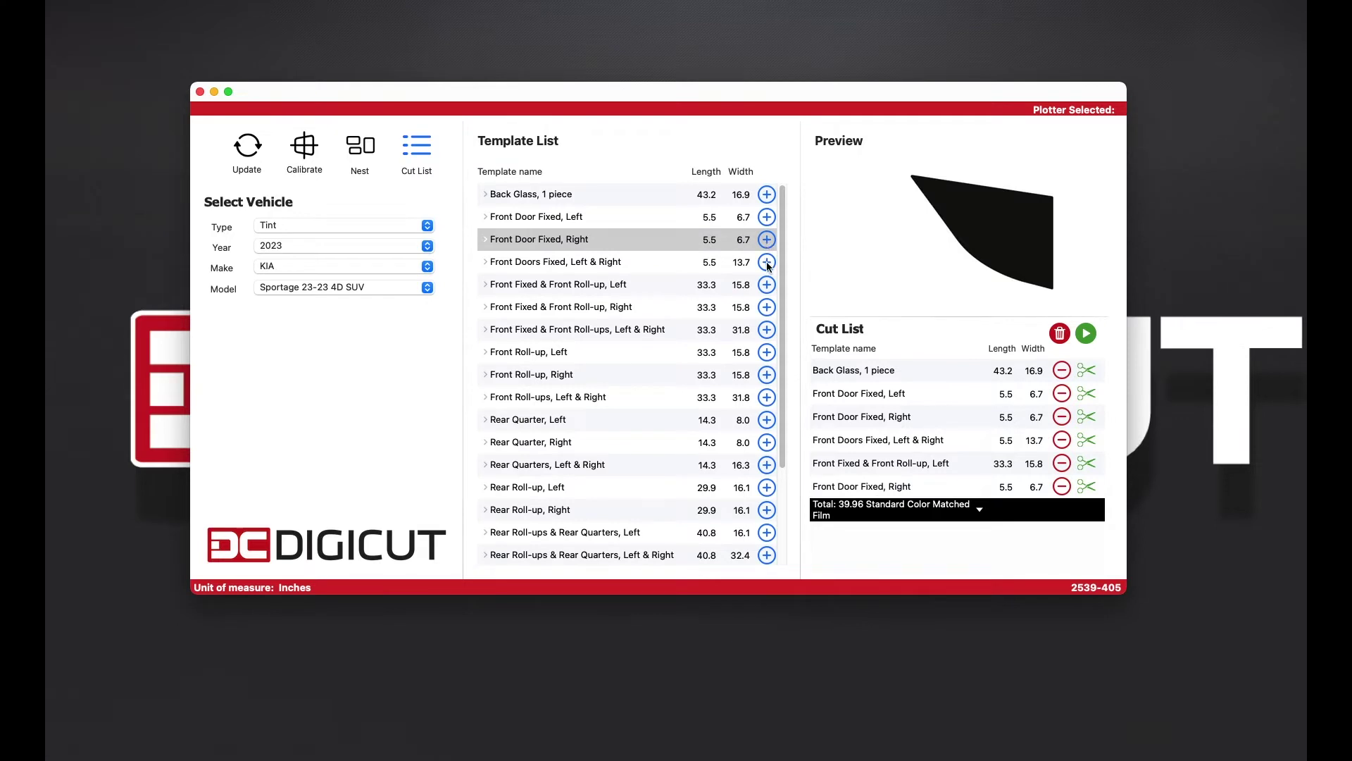
pyautogui.click(766, 260)
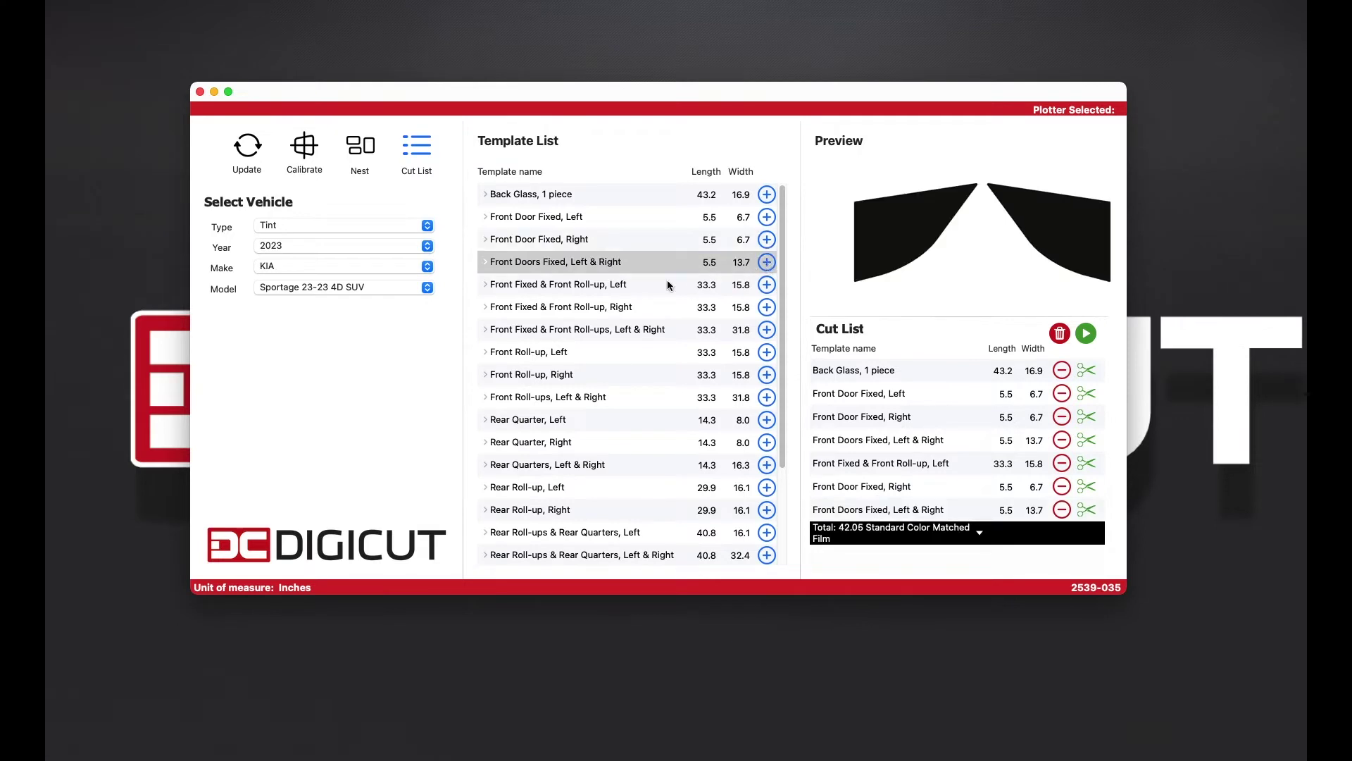
# Step: Nest Rear Roll-up, Left and Rear Roll-up, Right, placing the right piece below the left
pyautogui.click(363, 151)
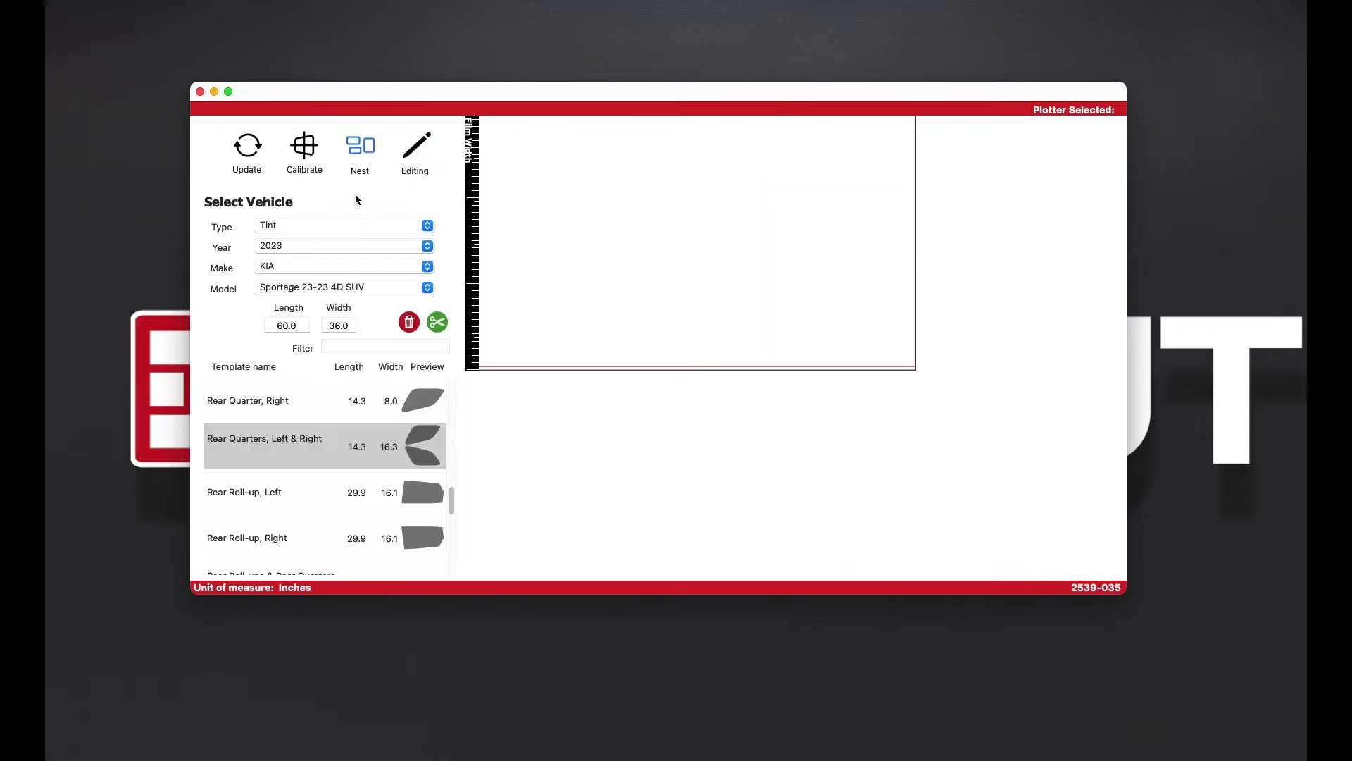
pyautogui.click(402, 495)
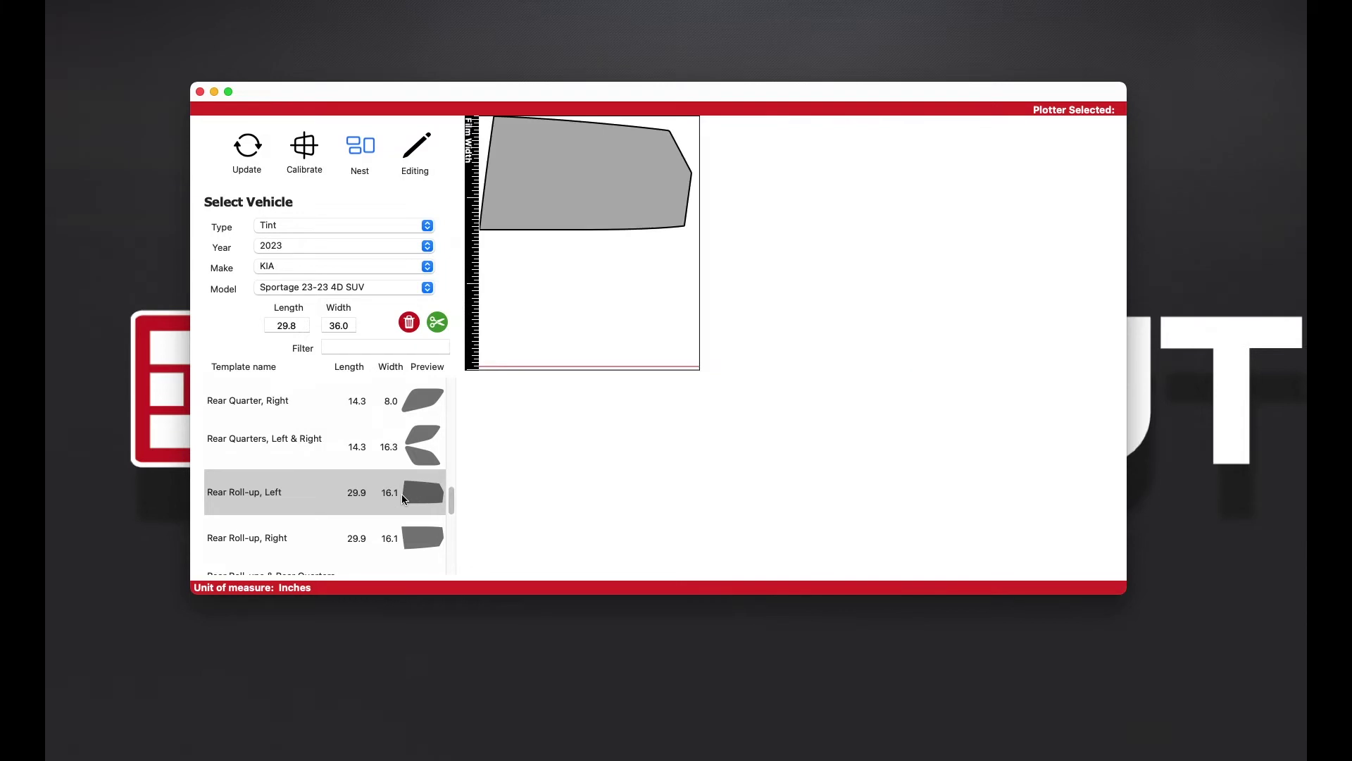
pyautogui.click(378, 537)
pyautogui.moveTo(544, 218); pyautogui.dragTo(545, 333)
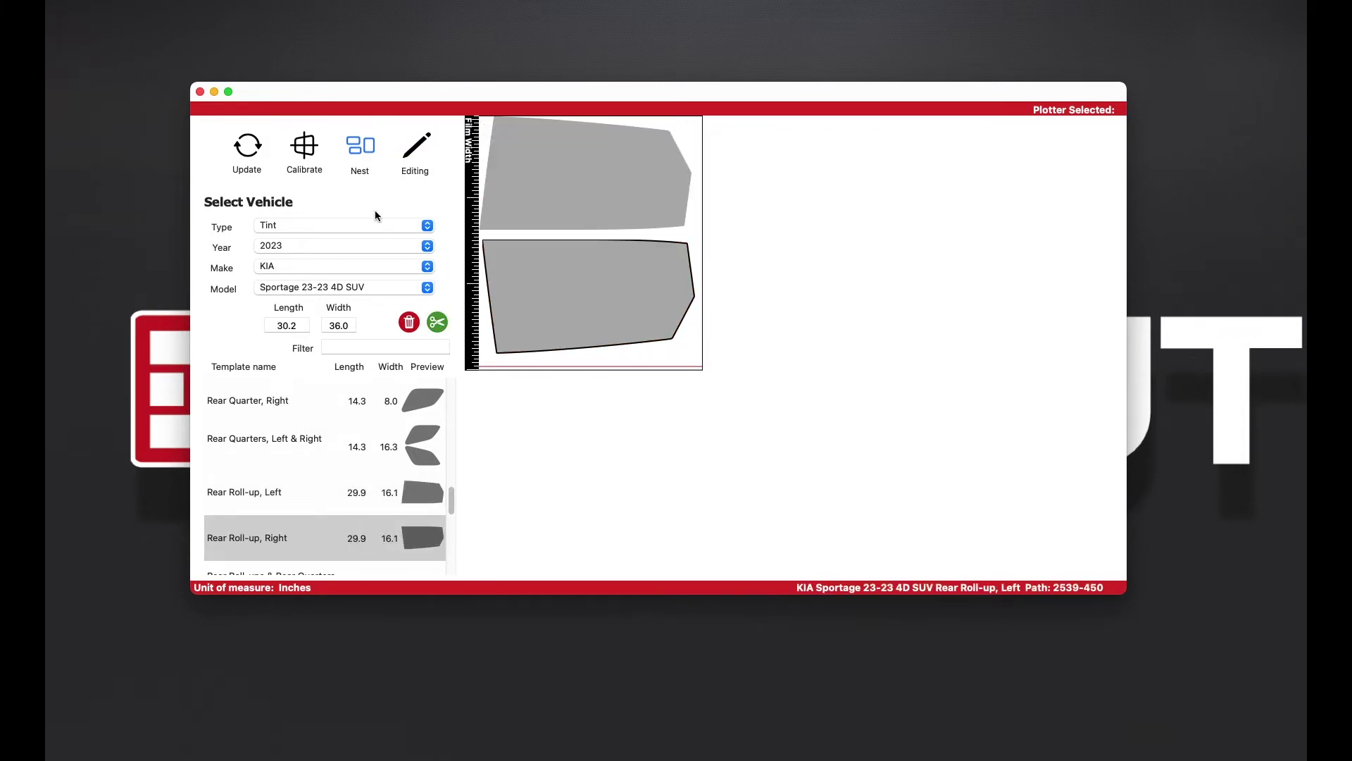
# Step: Return to the template list and open DigiCut Preferences from the Digicut menu
pyautogui.click(364, 151)
pyautogui.click(101, 0)
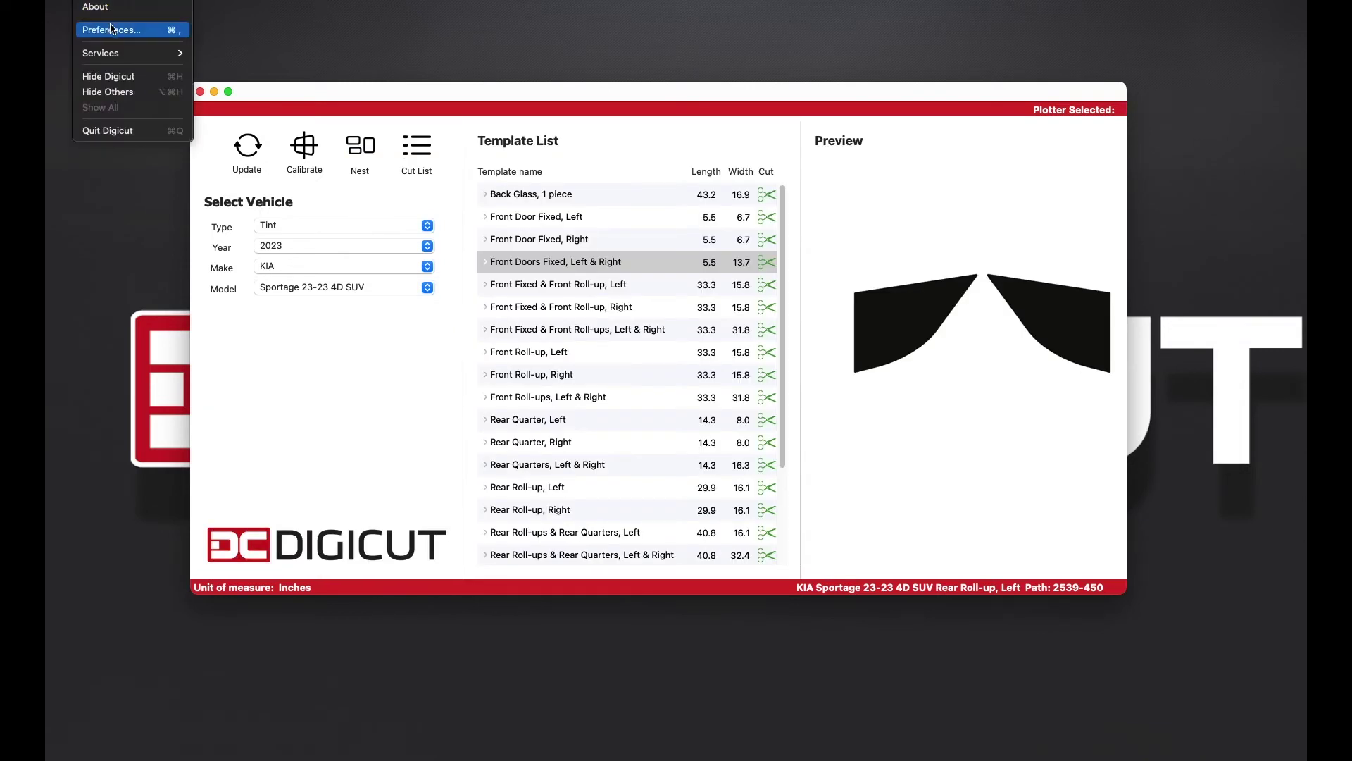
pyautogui.click(110, 29)
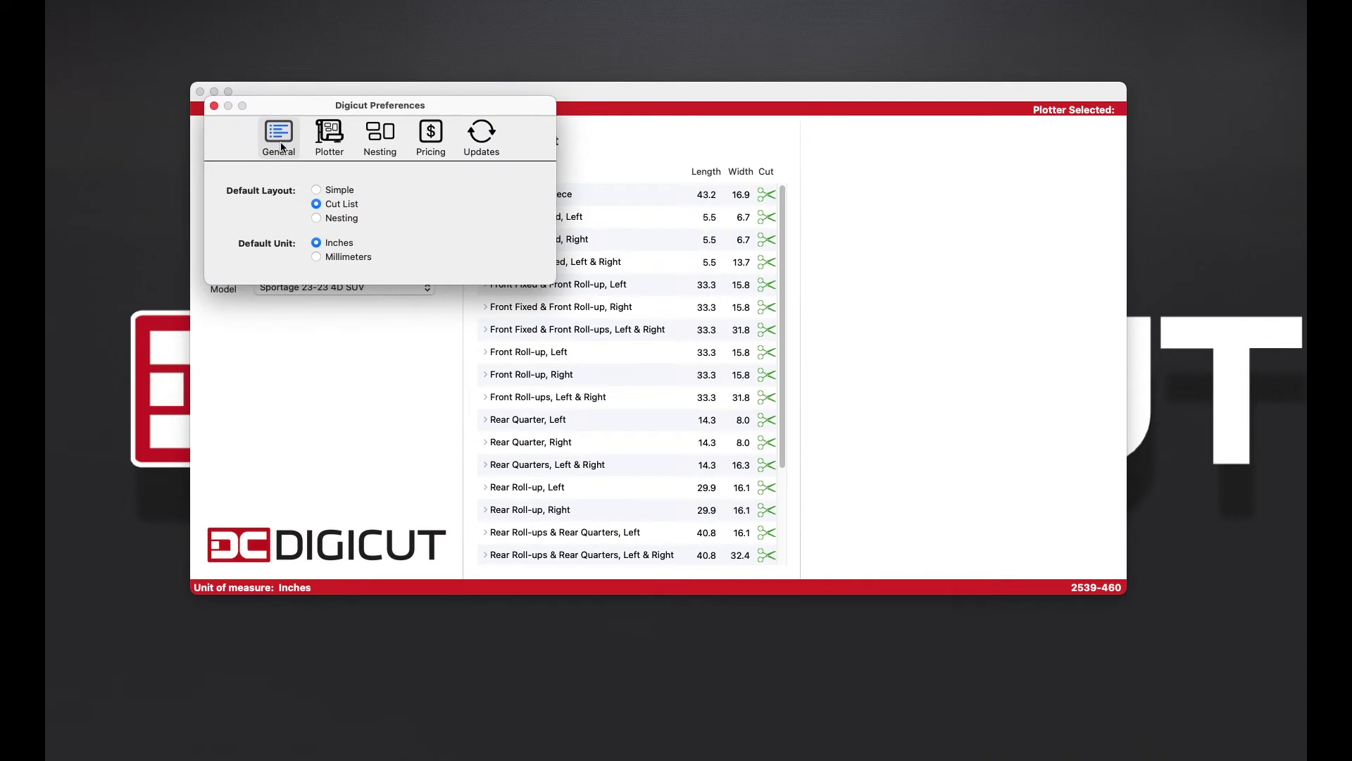
# Step: Set Default Layout on the General tab to Nesting, after trying Simple and Cut List
pyautogui.click(318, 192)
pyautogui.click(317, 204)
pyautogui.click(318, 217)
# Step: Choose Millimeters as the Default Unit, after briefly switching back to Inches
pyautogui.click(316, 257)
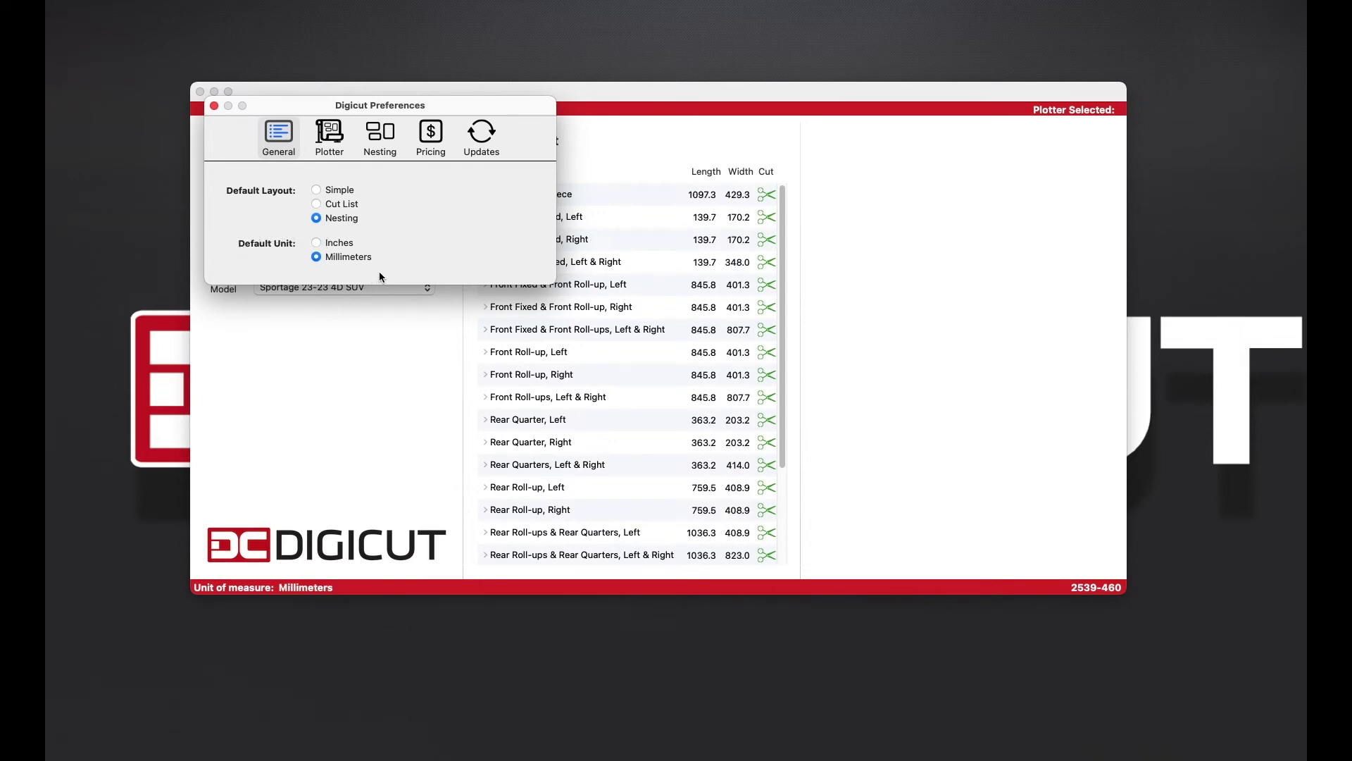
pyautogui.click(317, 244)
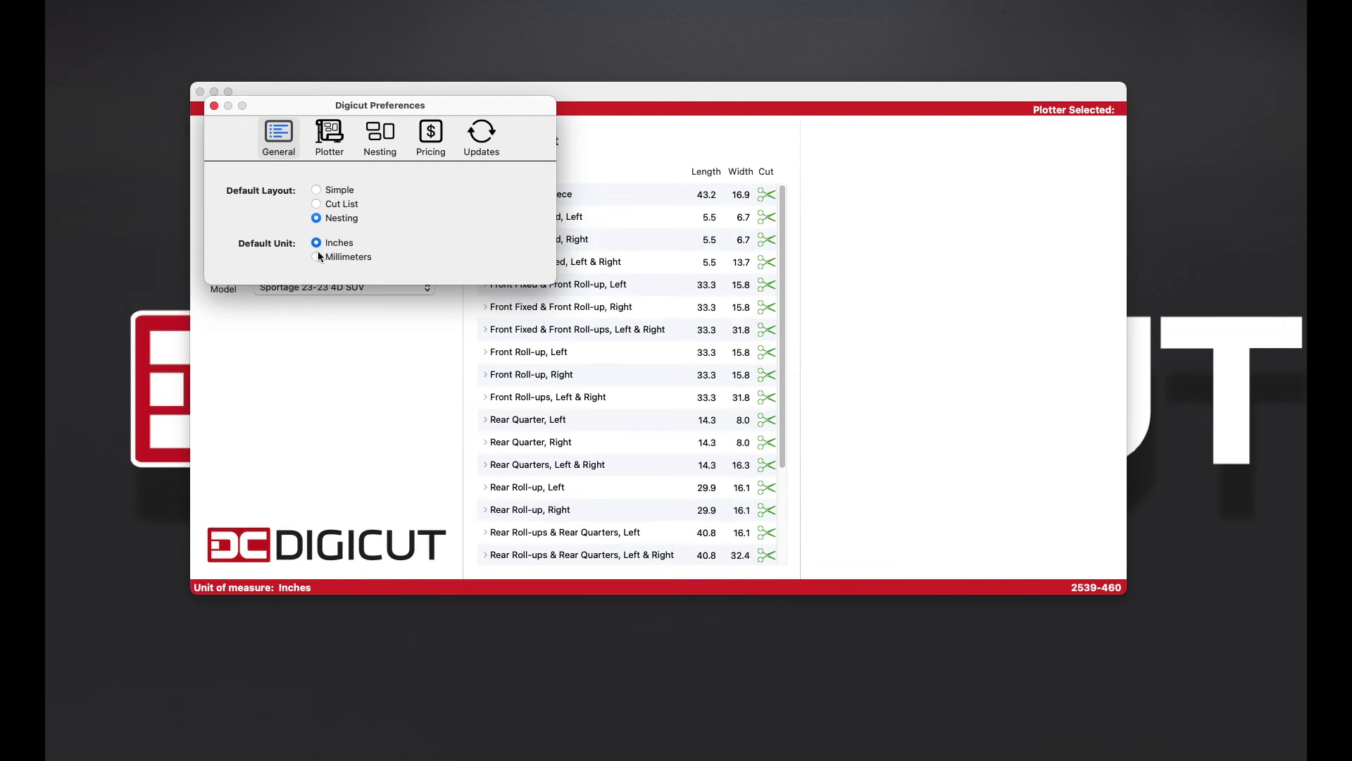
pyautogui.click(317, 257)
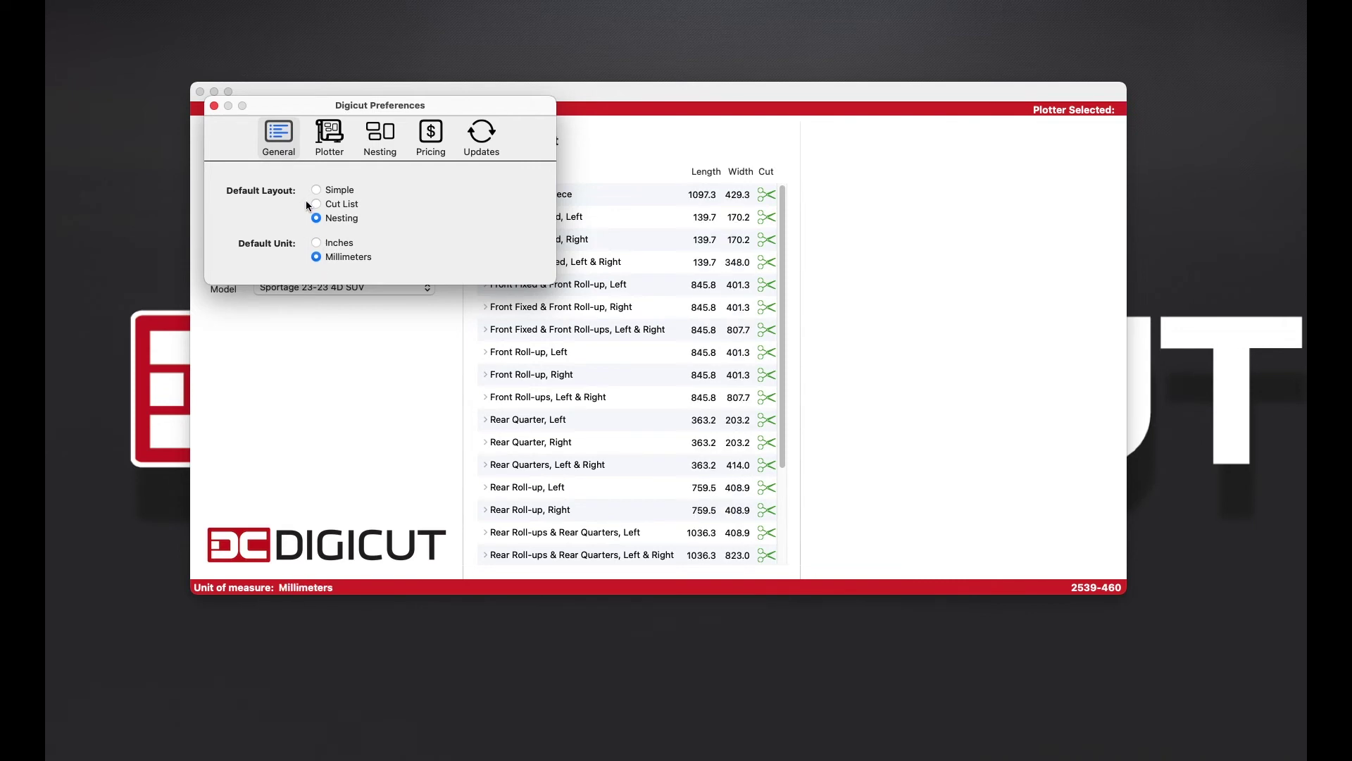
# Step: Close Preferences and bring up the Digicut menu showing Quit Digicut
pyautogui.click(214, 109)
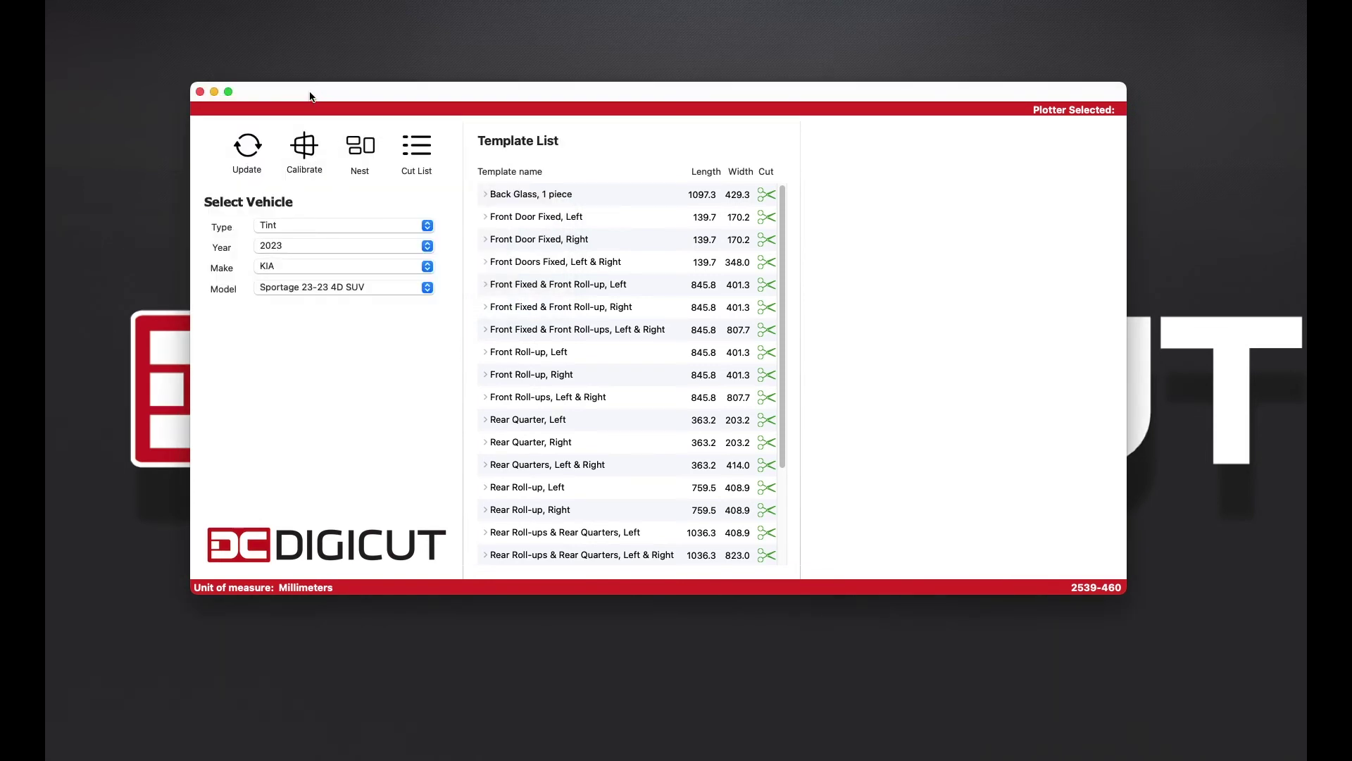
pyautogui.click(106, 1)
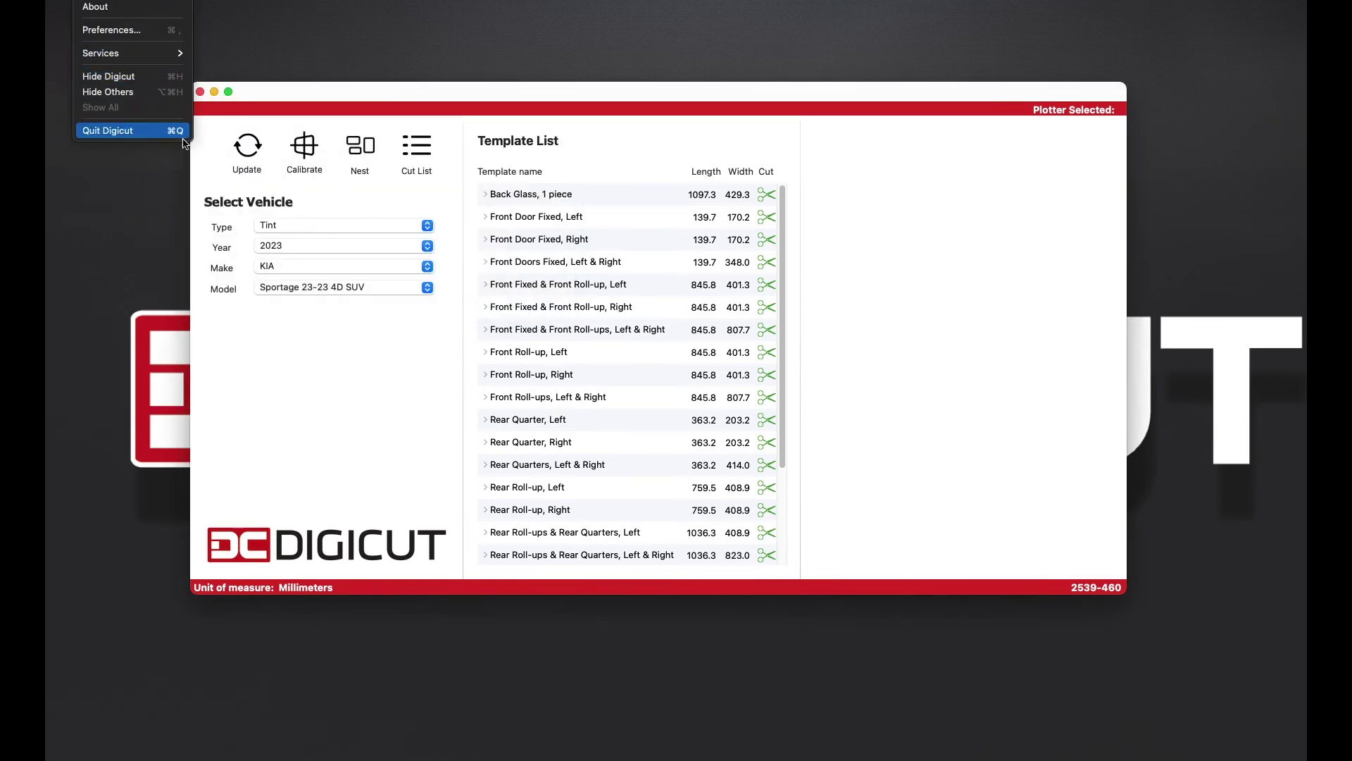